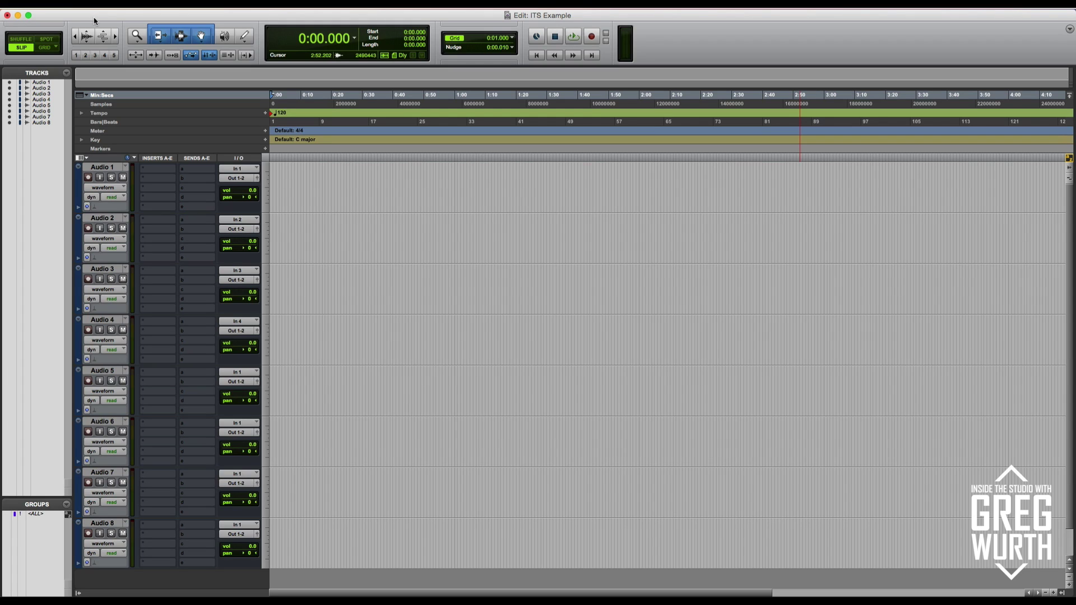
# Browse the plug-in list on Audio 1's first insert, then close it without choosing anything.
pyautogui.click(143, 168)
pyautogui.moveTo(160, 192)
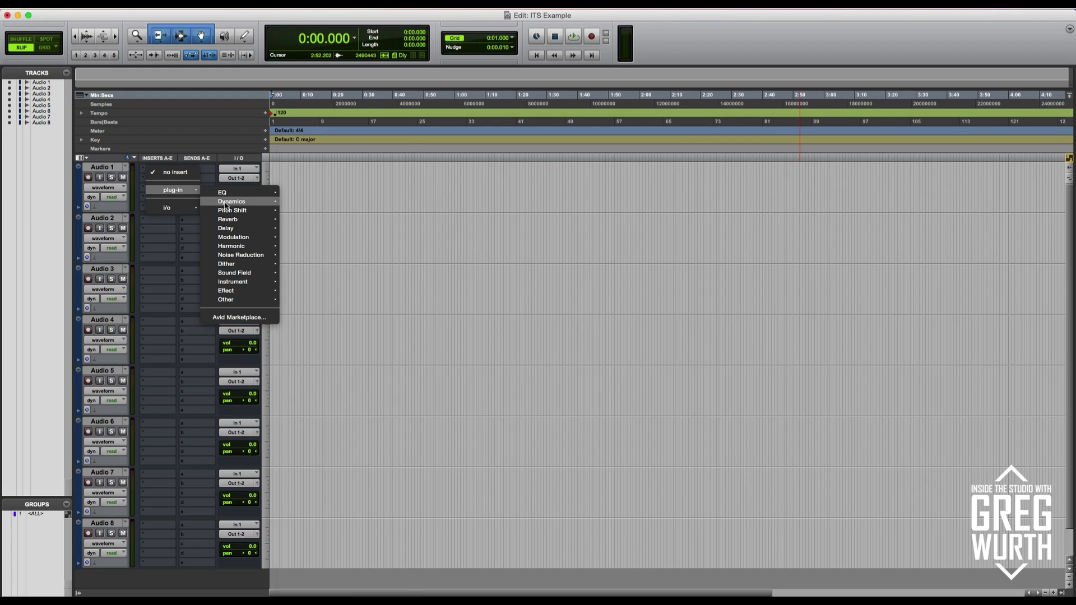
pyautogui.moveTo(226, 194)
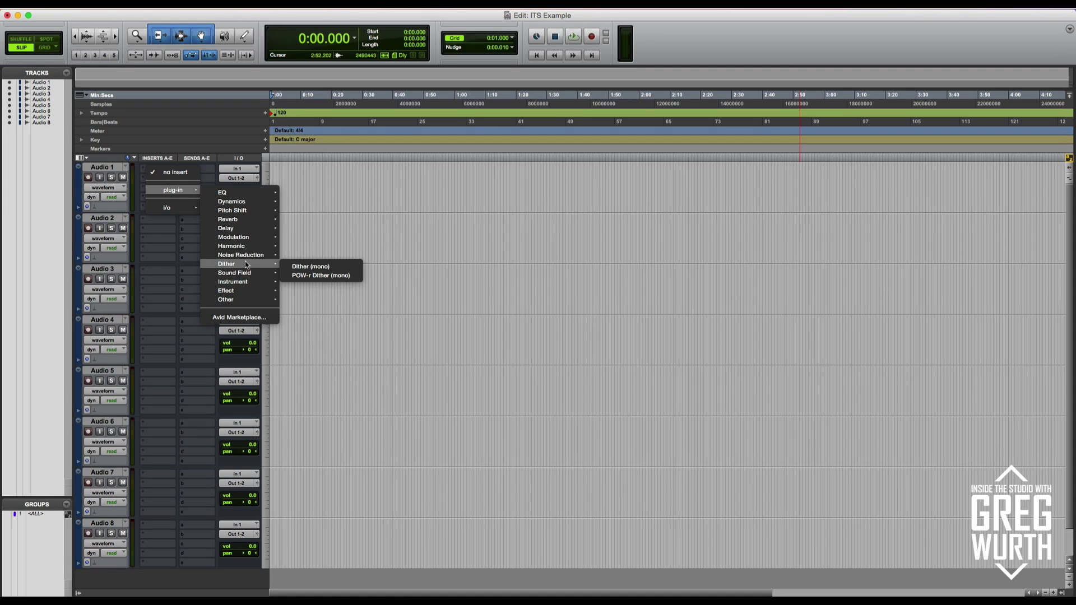
pyautogui.moveTo(243, 274)
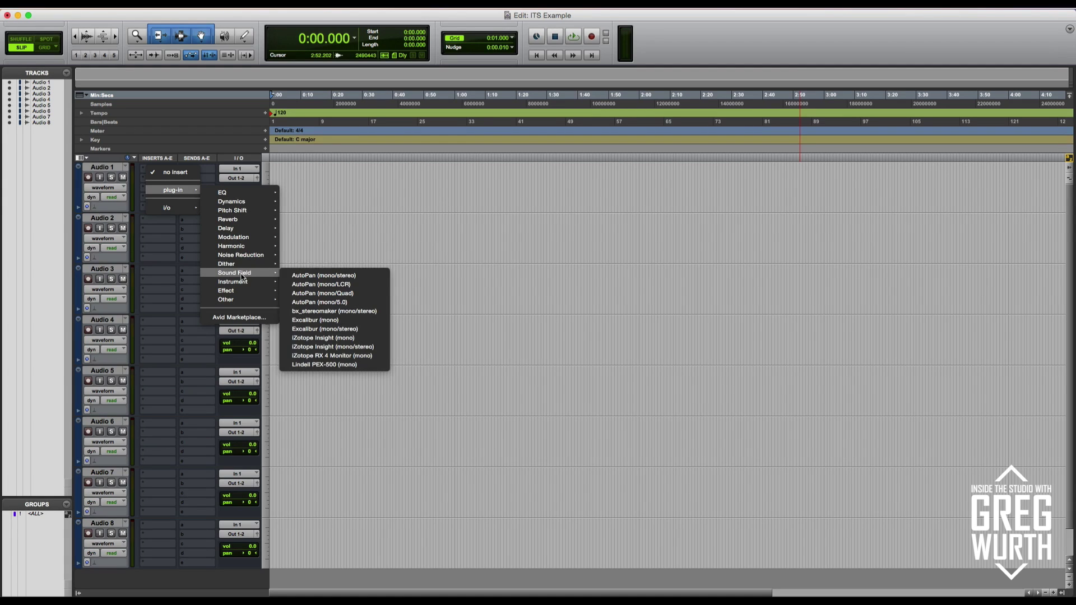
pyautogui.click(176, 233)
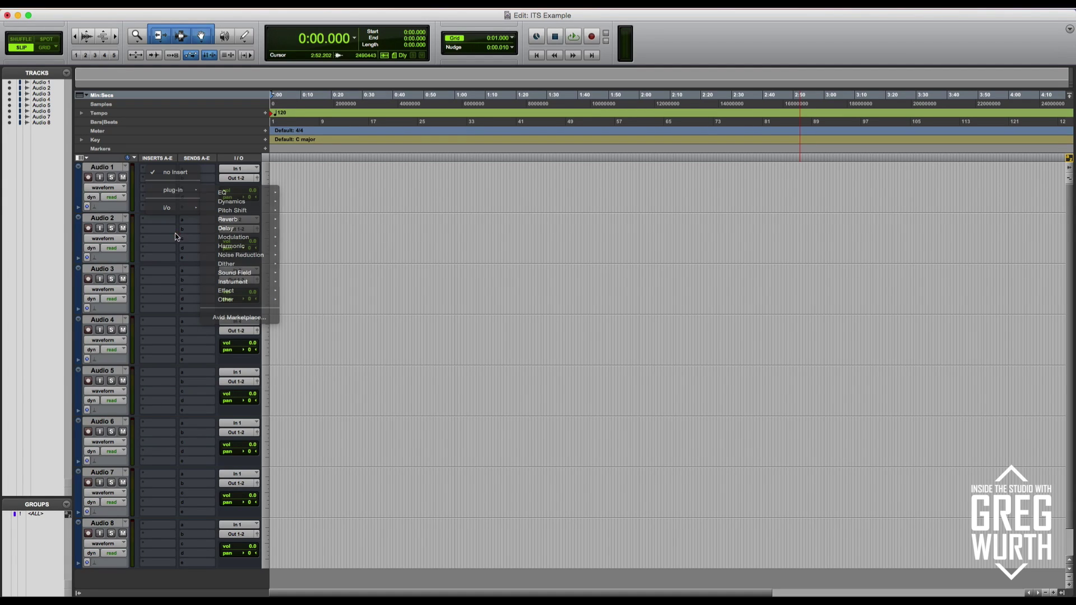
# In Display preferences, organize plug-in menus by Category and Manufacturer, and apply with OK.
pyautogui.click(99, 8)
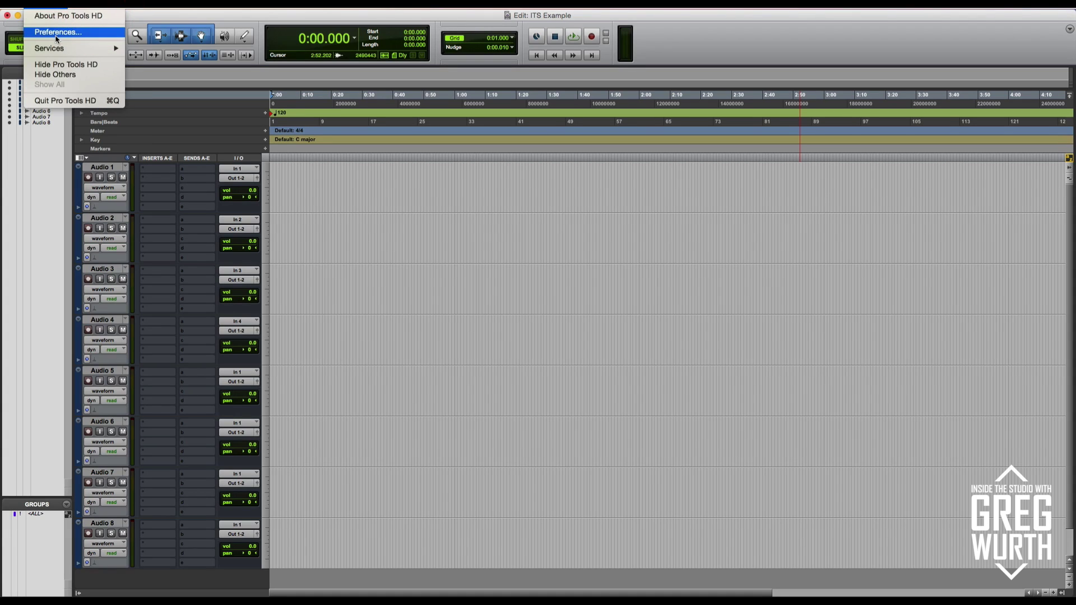
pyautogui.click(53, 33)
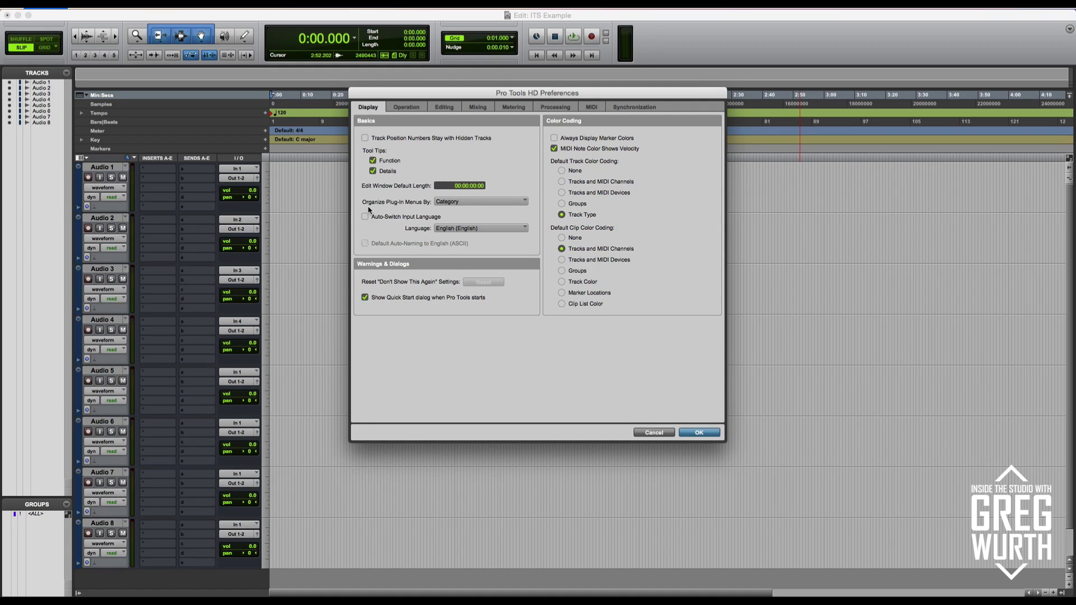
pyautogui.click(455, 203)
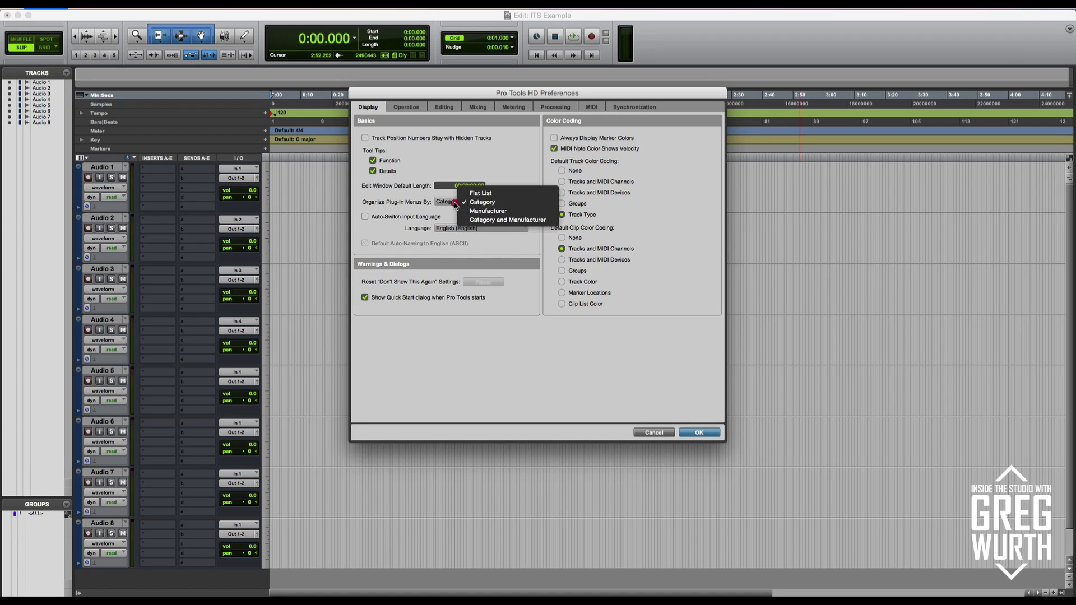
pyautogui.click(499, 223)
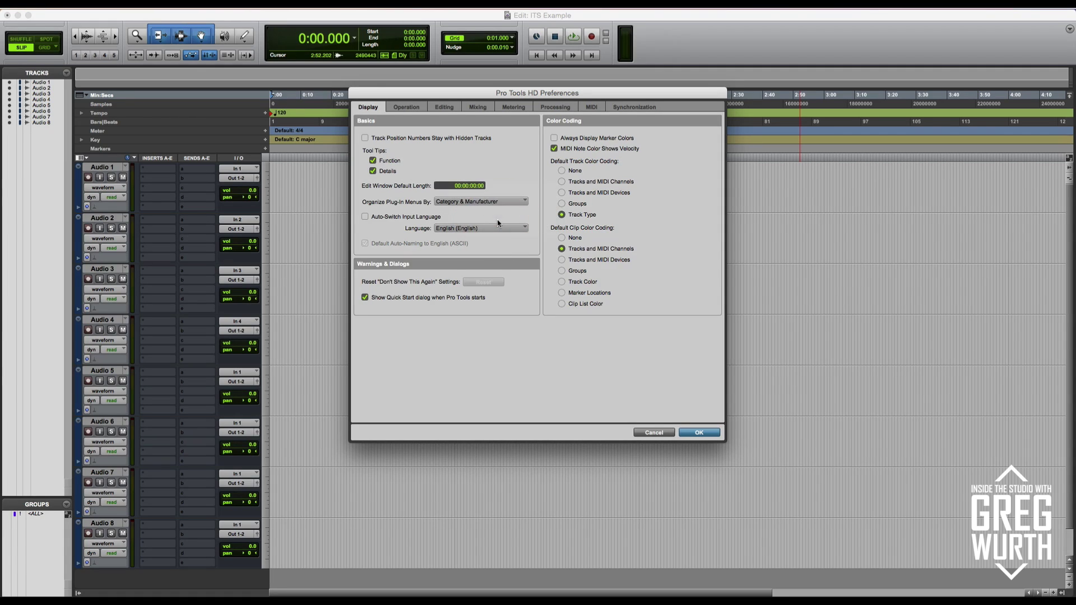
pyautogui.click(477, 204)
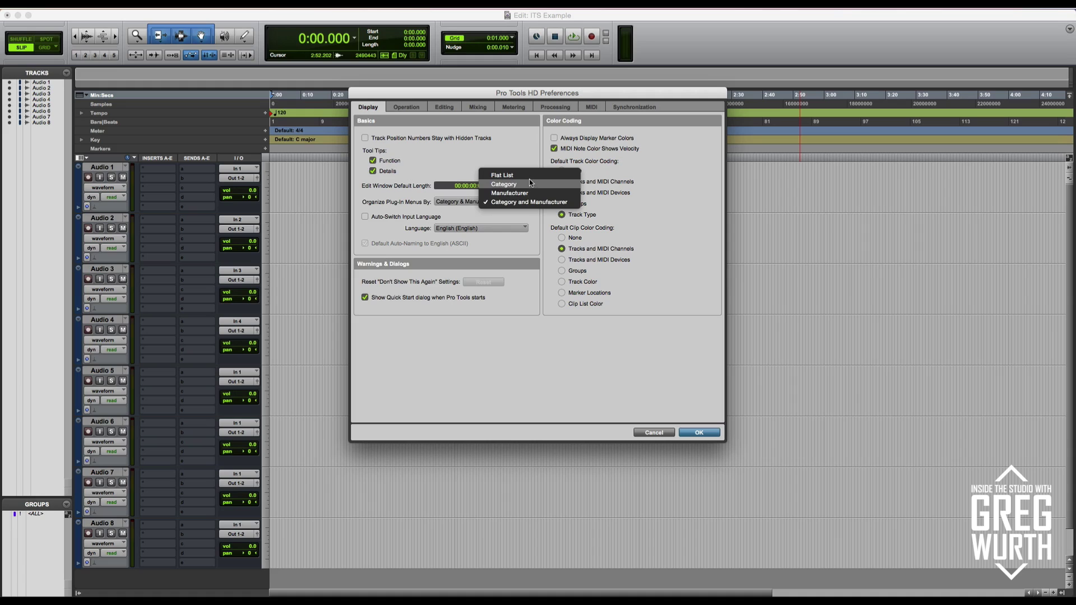
pyautogui.click(468, 210)
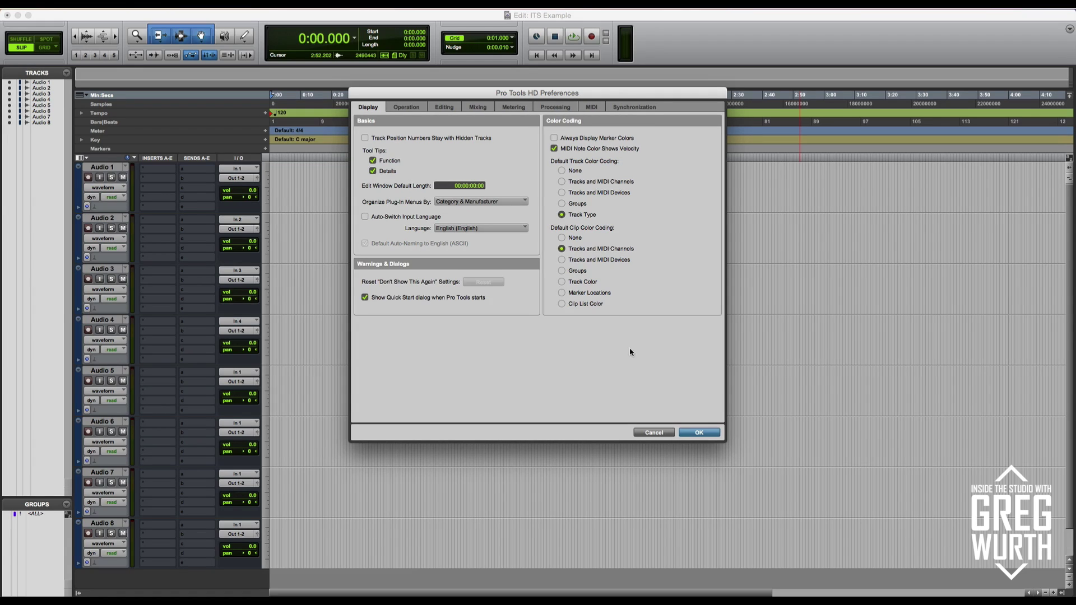
pyautogui.click(698, 432)
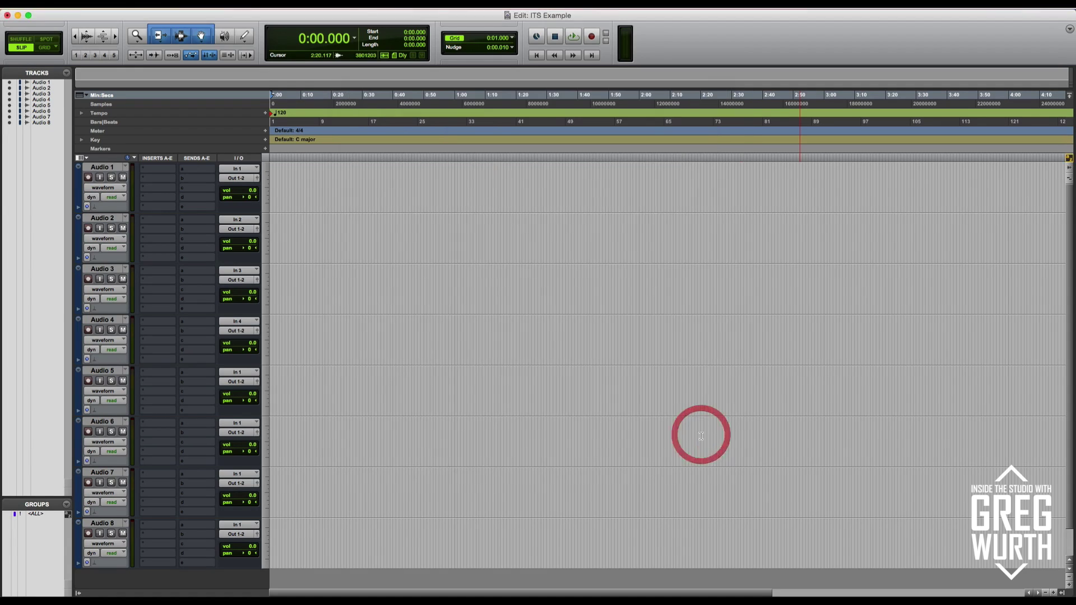
# Check Audio 1's first insert list for category and manufacturer submenus, then reopen the insert choices.
pyautogui.click(159, 171)
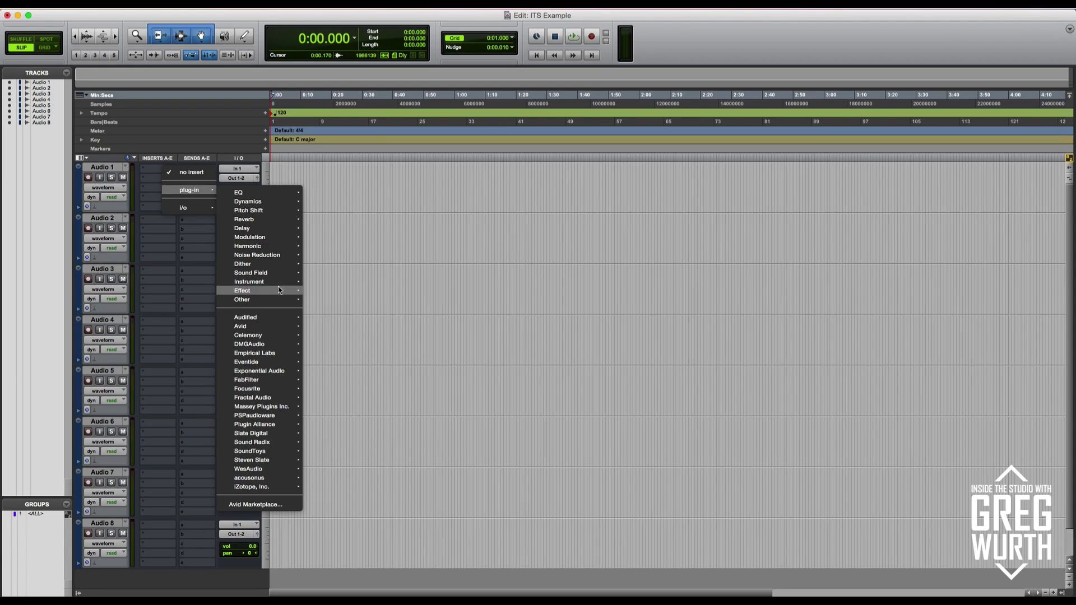
pyautogui.moveTo(279, 287)
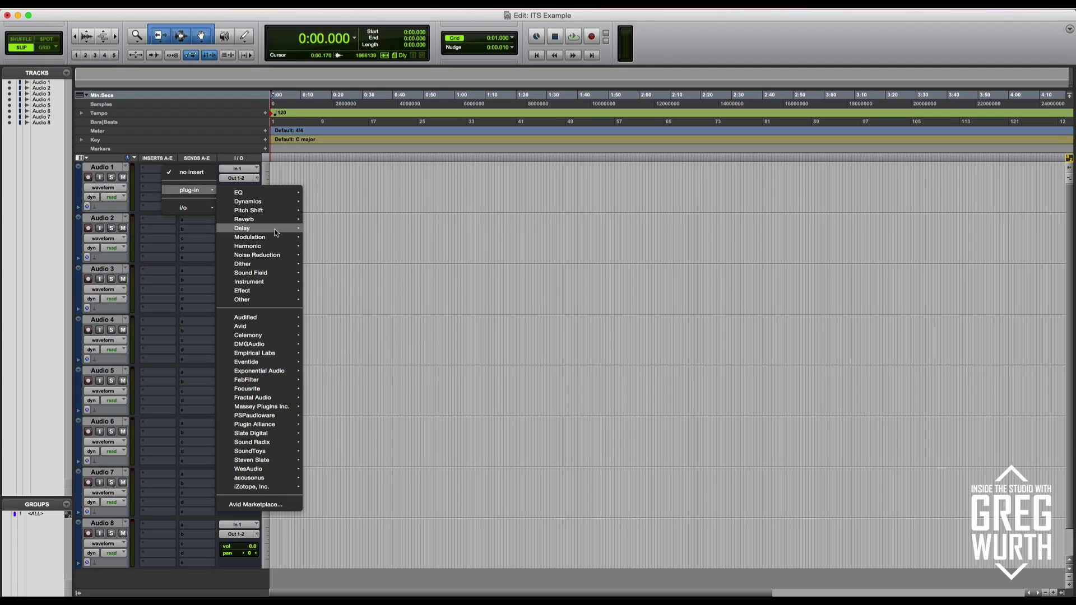
pyautogui.moveTo(273, 223)
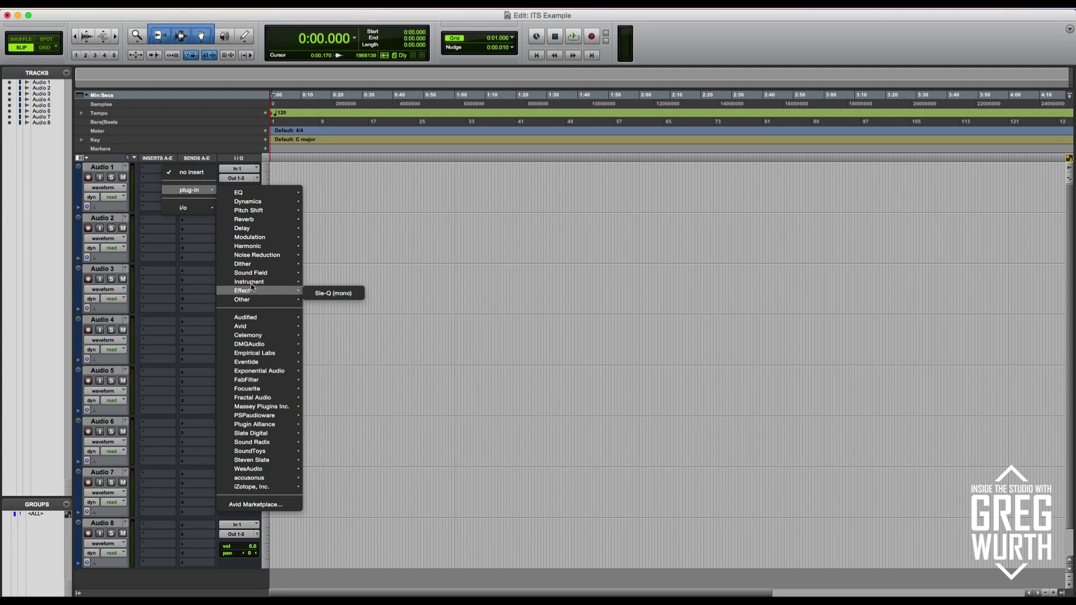
pyautogui.click(153, 196)
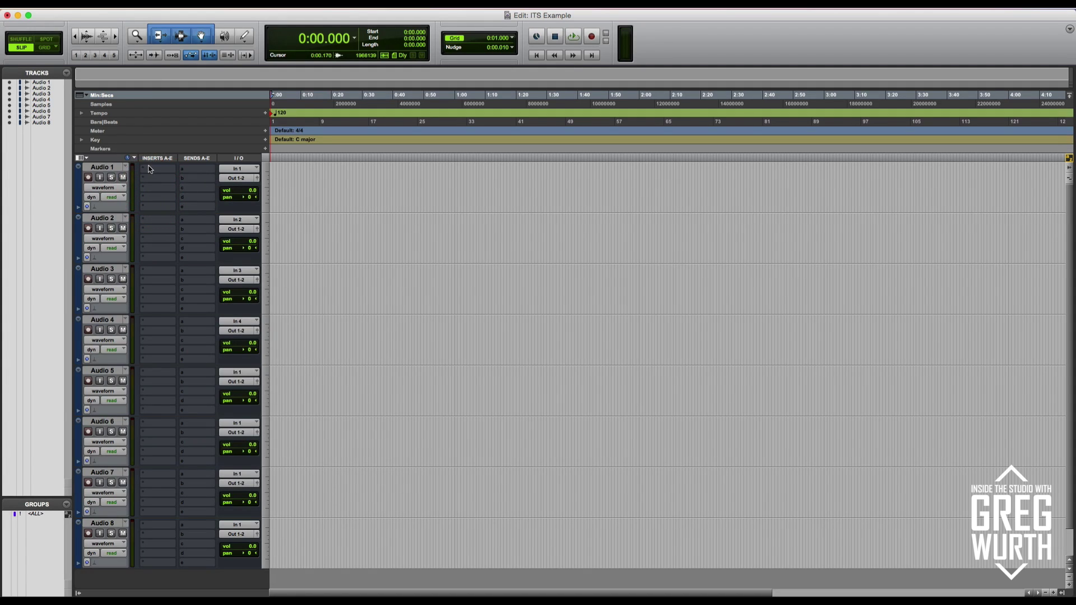
pyautogui.click(151, 170)
# Dismiss Audio 1's insert choices and set the Mixing preferences' Default EQ to FabFilter Pro-Q 2.
pyautogui.click(144, 188)
pyautogui.click(42, 4)
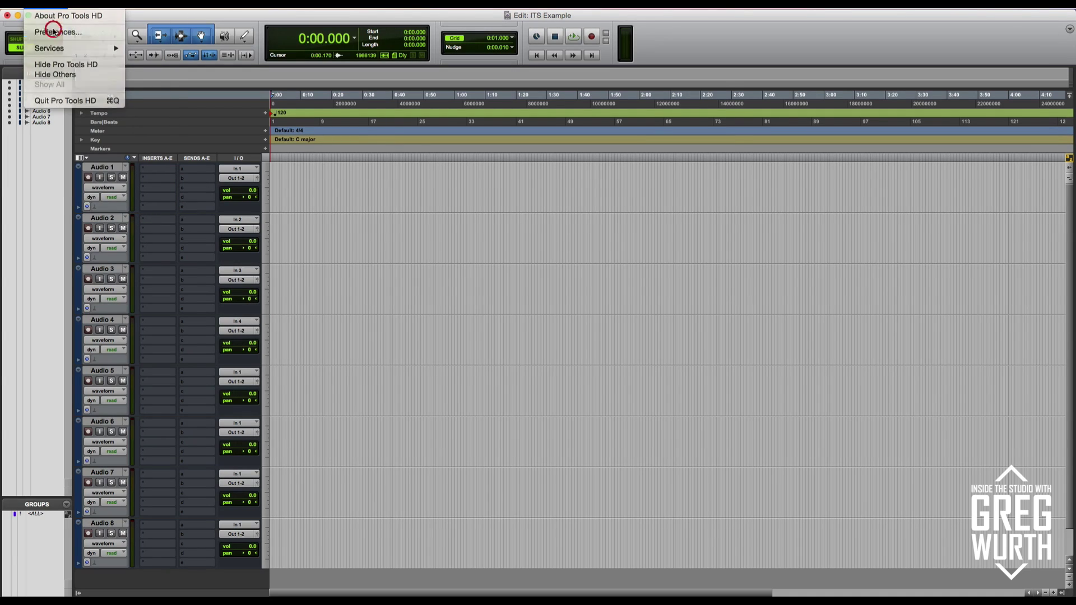
pyautogui.click(48, 28)
pyautogui.click(478, 107)
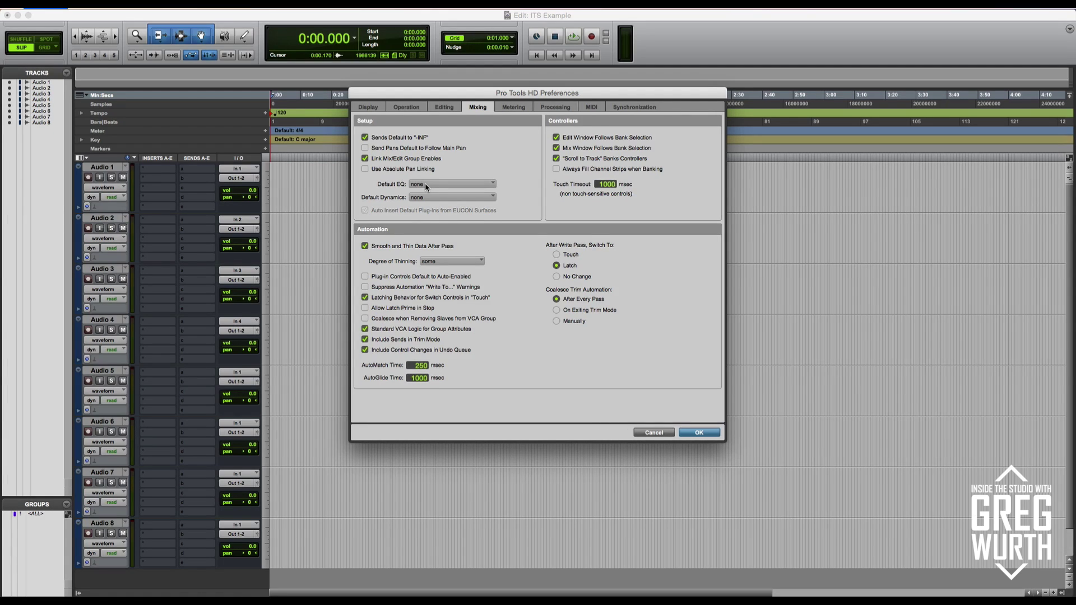
pyautogui.click(426, 186)
pyautogui.moveTo(460, 205)
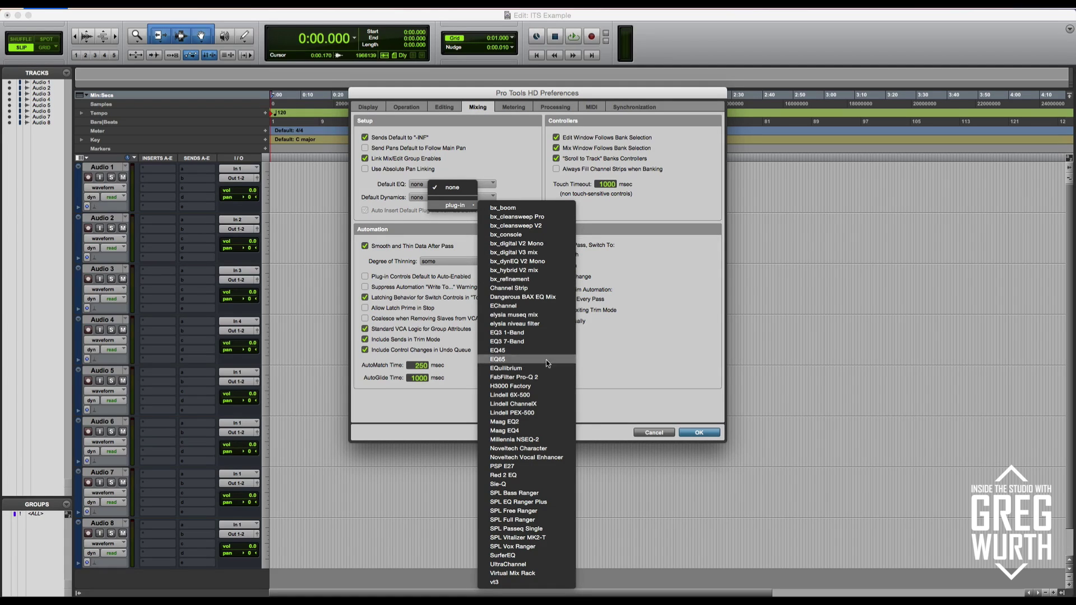
pyautogui.click(547, 378)
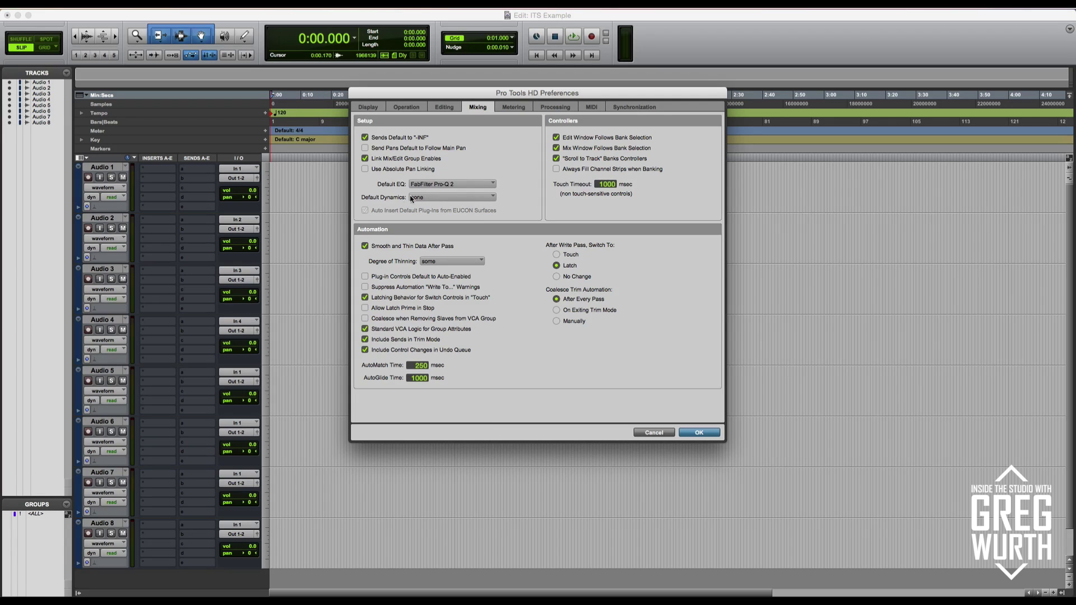
# Set Default Dynamics to Vertigo VSC-2, apply with OK, and view Audio 1's first insert choices.
pyautogui.click(456, 198)
pyautogui.moveTo(497, 217)
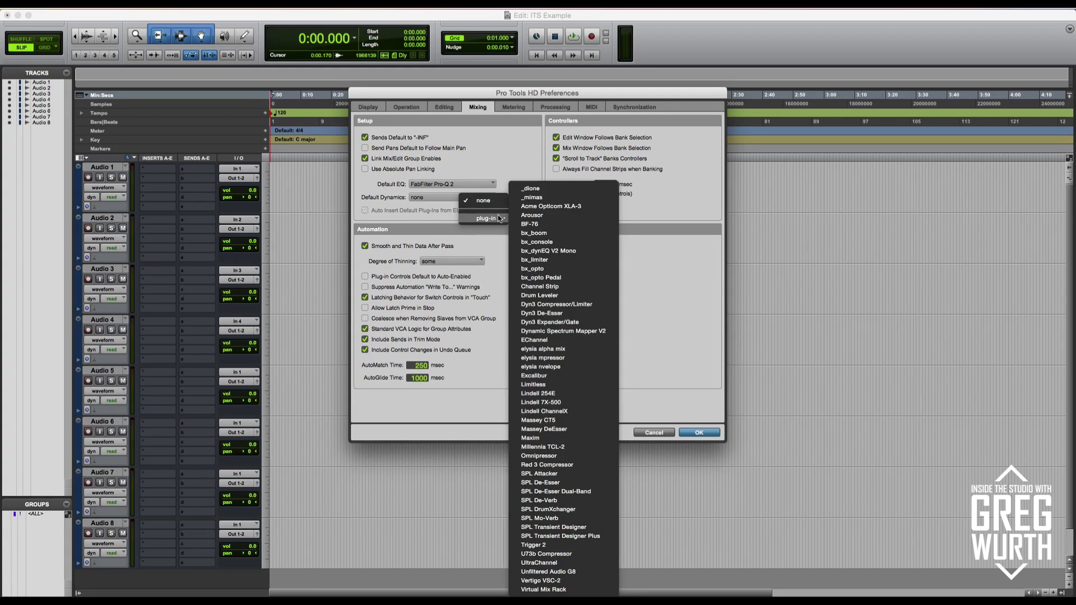
pyautogui.click(568, 581)
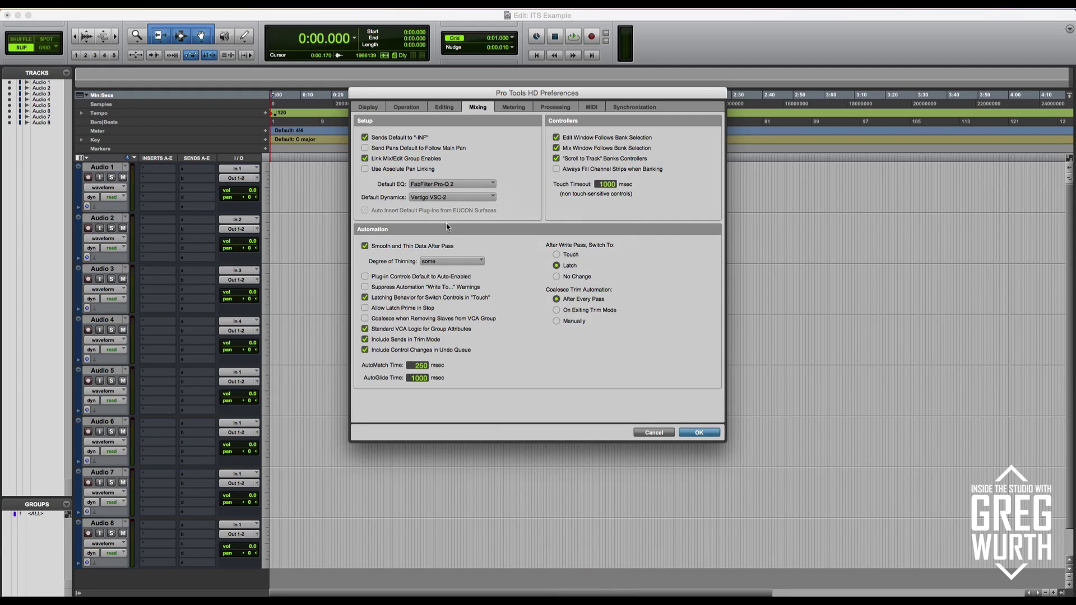
pyautogui.click(430, 197)
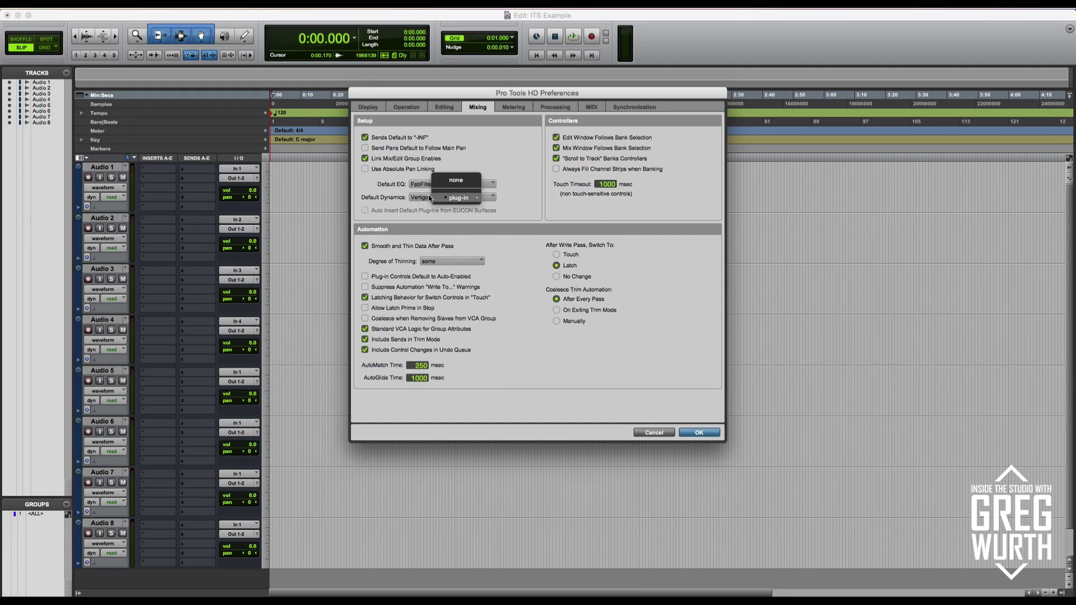
pyautogui.moveTo(467, 200)
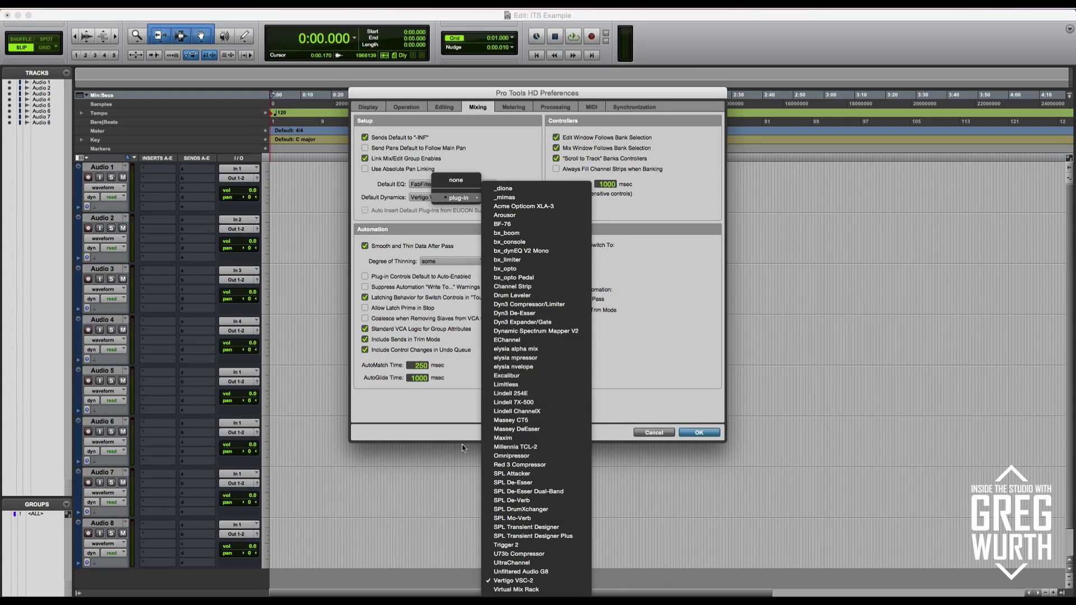
pyautogui.click(485, 160)
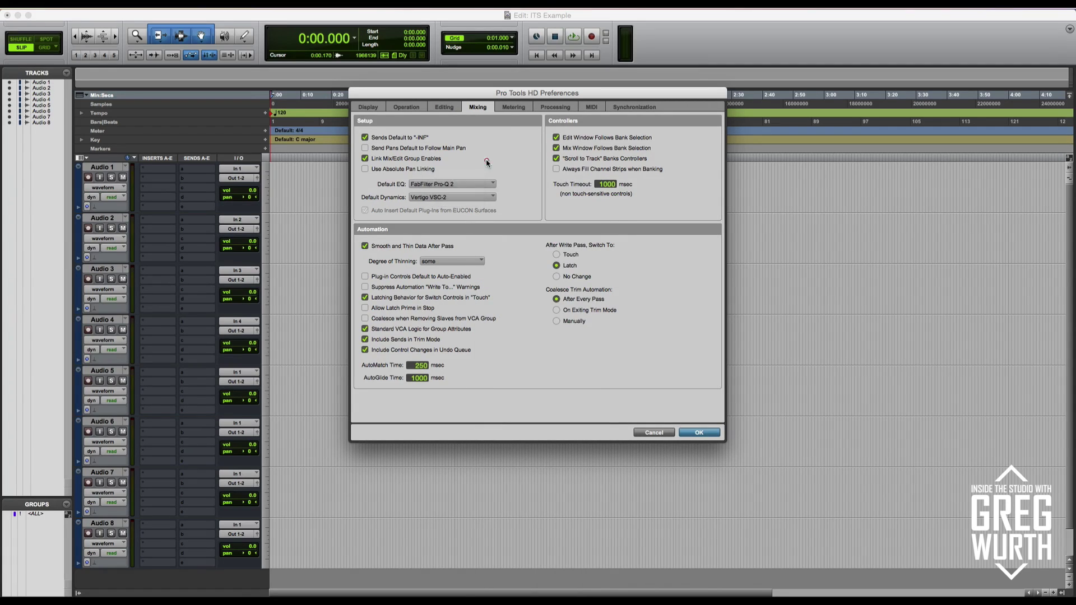
pyautogui.click(699, 432)
pyautogui.click(160, 169)
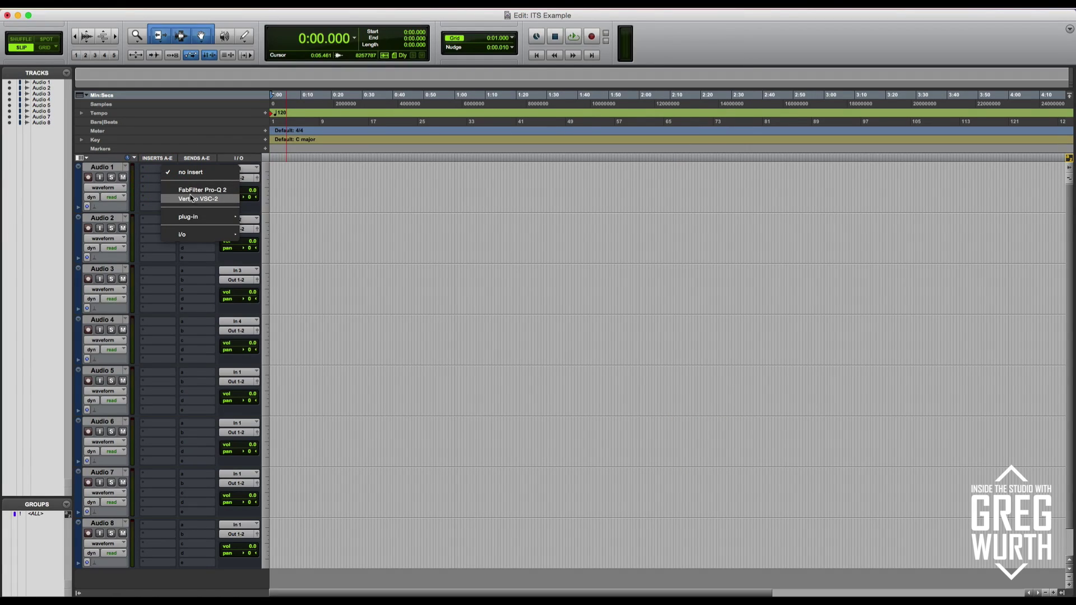
# Select the Audio 1 track and extend the selection through Audio 8.
pyautogui.click(147, 171)
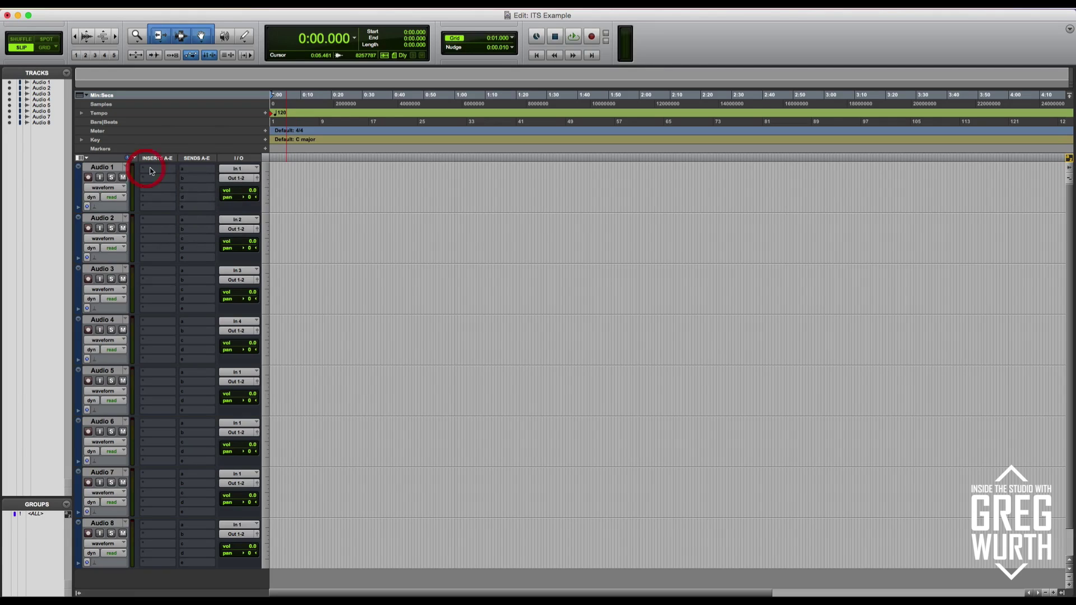
pyautogui.click(110, 169)
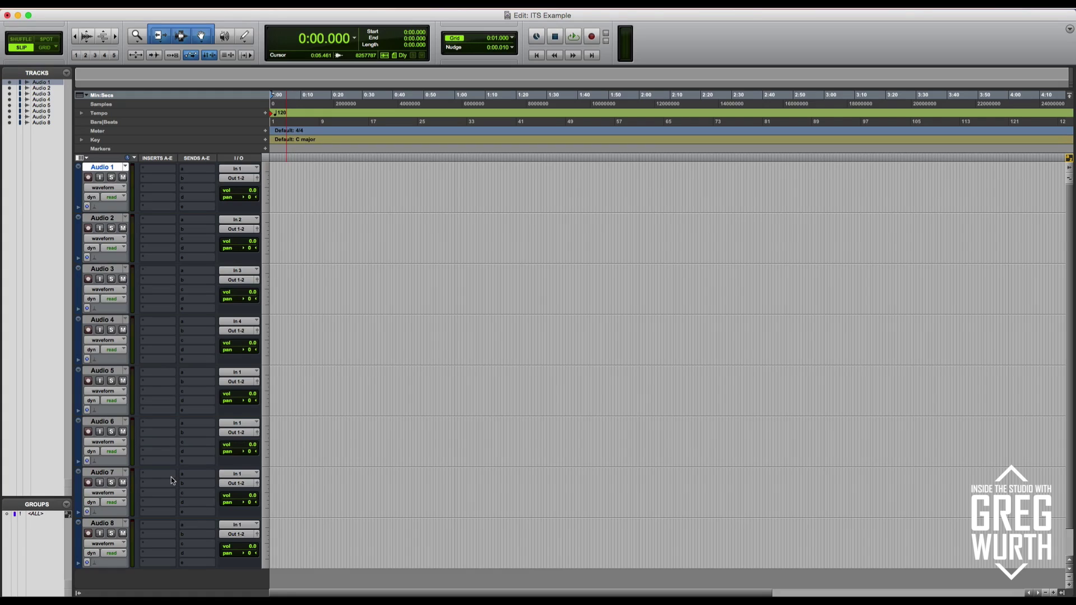
pyautogui.click(107, 167)
pyautogui.keyDown('shift'); pyautogui.click(111, 523); pyautogui.keyUp('shift')
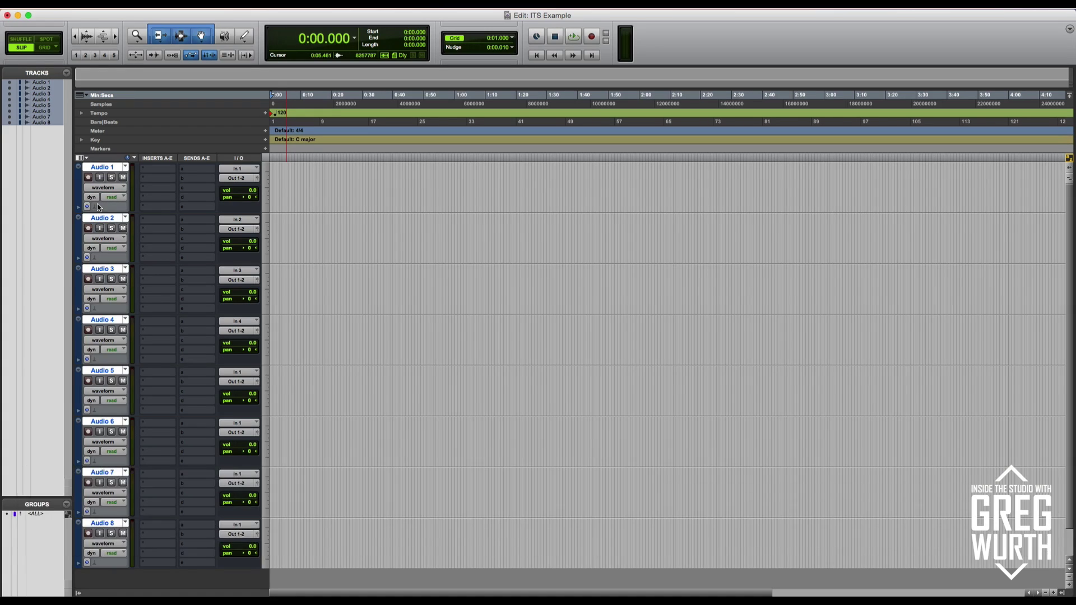
# Add Vertigo VSC-2 to insert A on all eight selected tracks.
pyautogui.keyDown('alt'); pyautogui.keyDown('shift'); pyautogui.click(156, 171); pyautogui.keyUp('shift'); pyautogui.keyUp('alt')
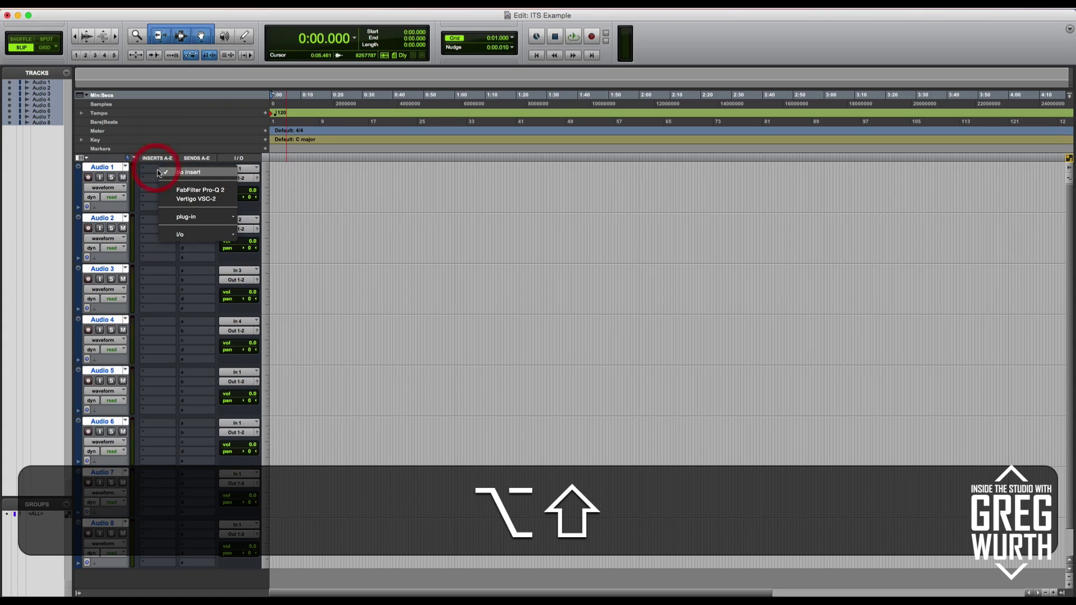
pyautogui.keyDown('alt'); pyautogui.keyDown('shift'); pyautogui.click(189, 199); pyautogui.keyUp('shift'); pyautogui.keyUp('alt')
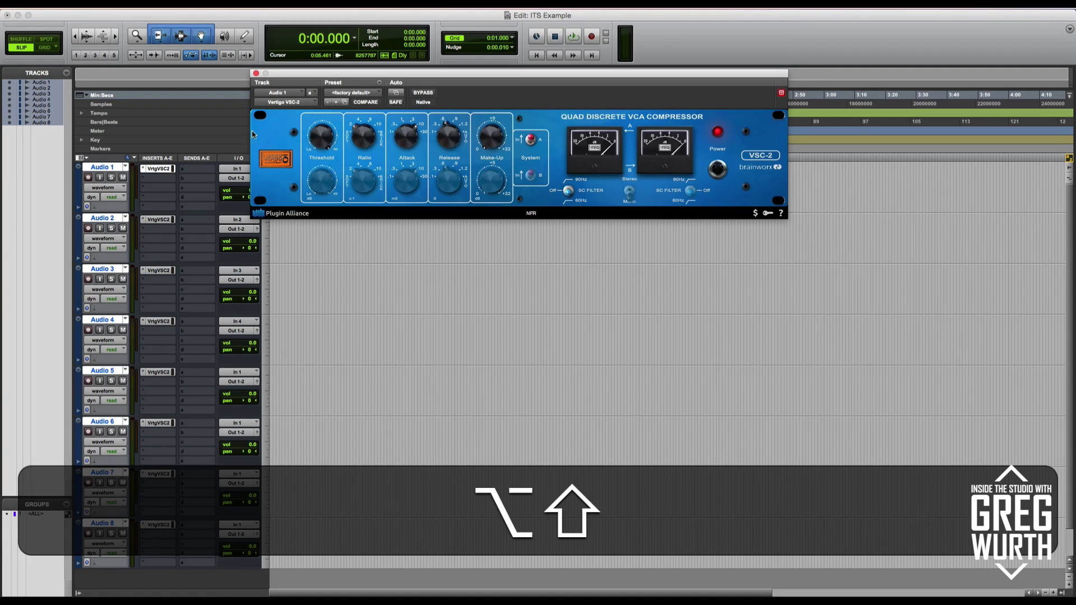
pyautogui.click(256, 73)
# Add FabFilter Pro-Q 2 to insert B on all eight selected tracks.
pyautogui.keyDown('alt'); pyautogui.keyDown('shift'); pyautogui.click(150, 184); pyautogui.keyUp('shift'); pyautogui.keyUp('alt')
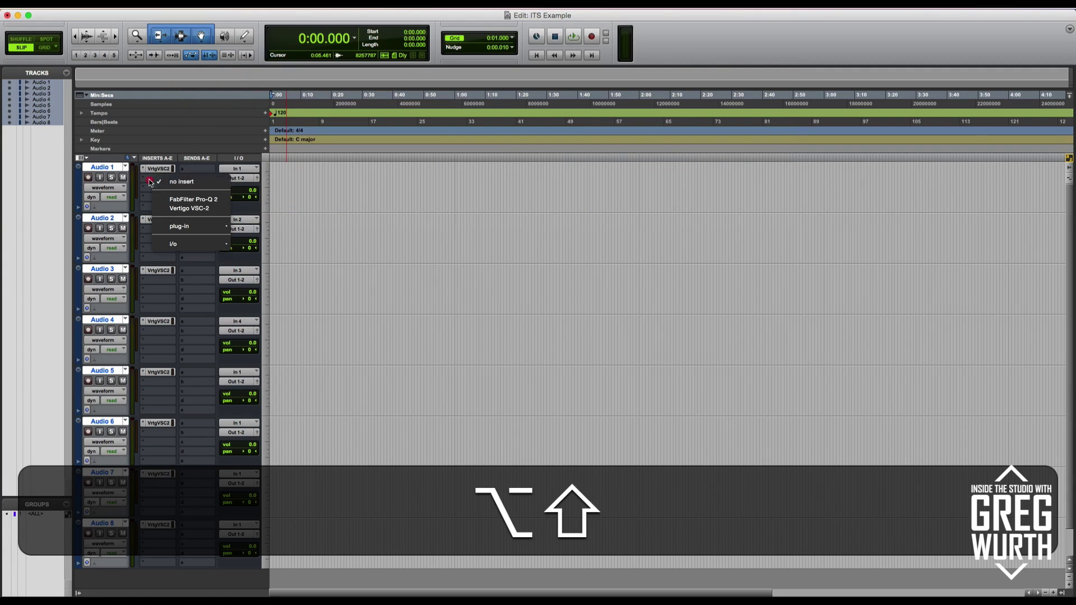
pyautogui.keyDown('alt'); pyautogui.keyDown('shift'); pyautogui.click(172, 197); pyautogui.keyUp('shift'); pyautogui.keyUp('alt')
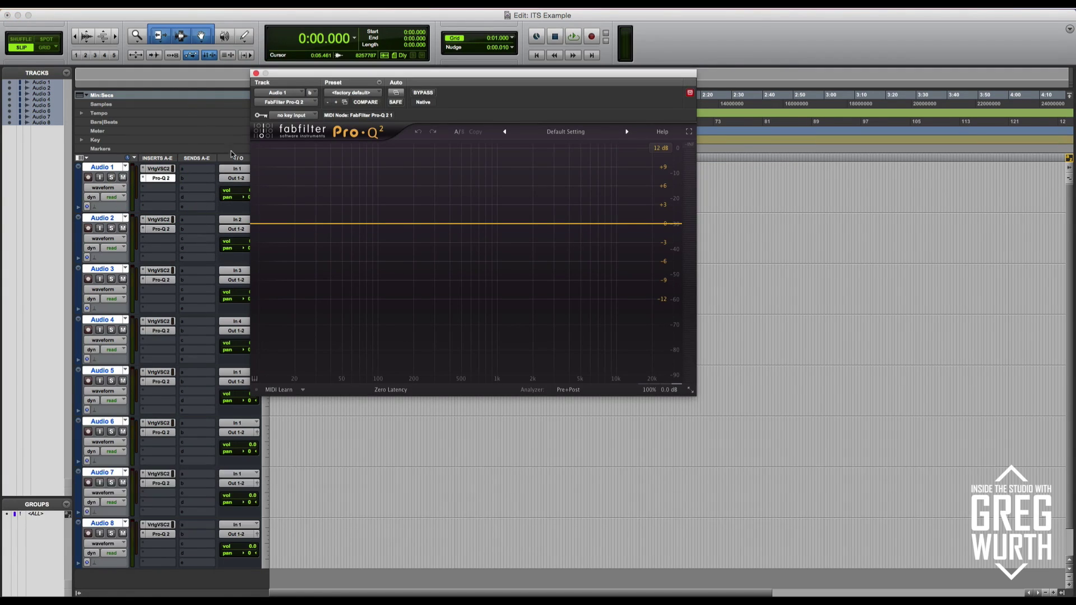
pyautogui.click(255, 73)
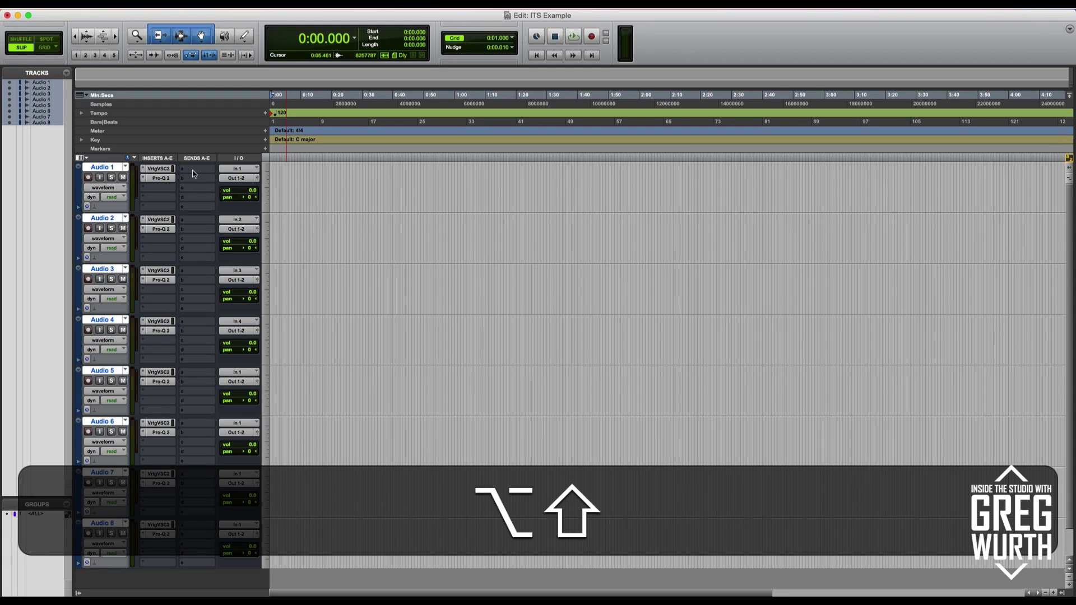
# Route send A on every track to the Drum Verb bus at 0.0 dB.
pyautogui.keyDown('alt'); pyautogui.keyDown('shift'); pyautogui.click(194, 174); pyautogui.keyUp('shift'); pyautogui.keyUp('alt')
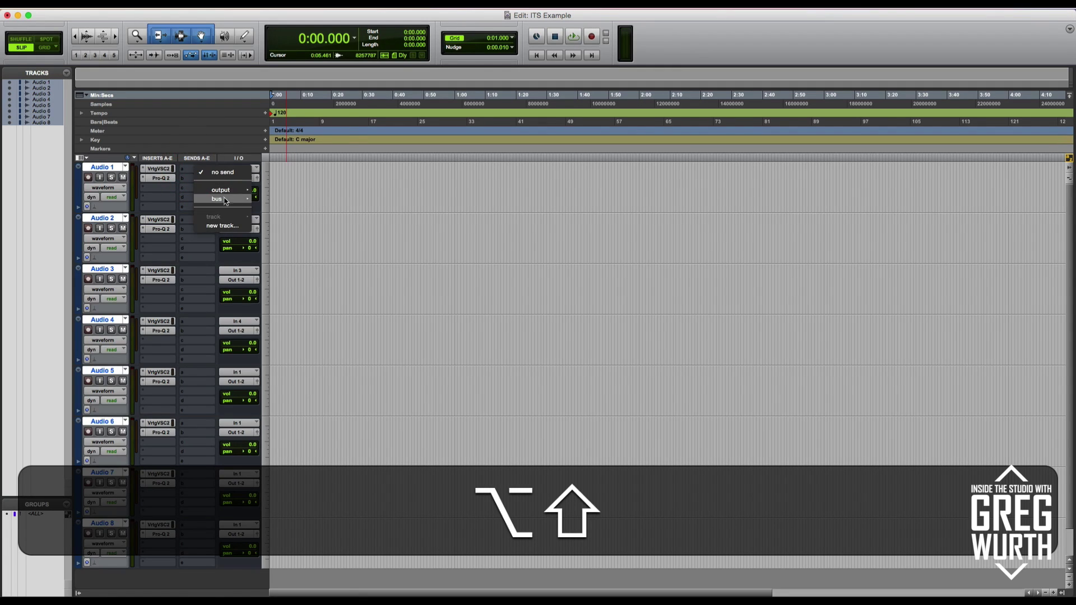
pyautogui.moveTo(227, 203)
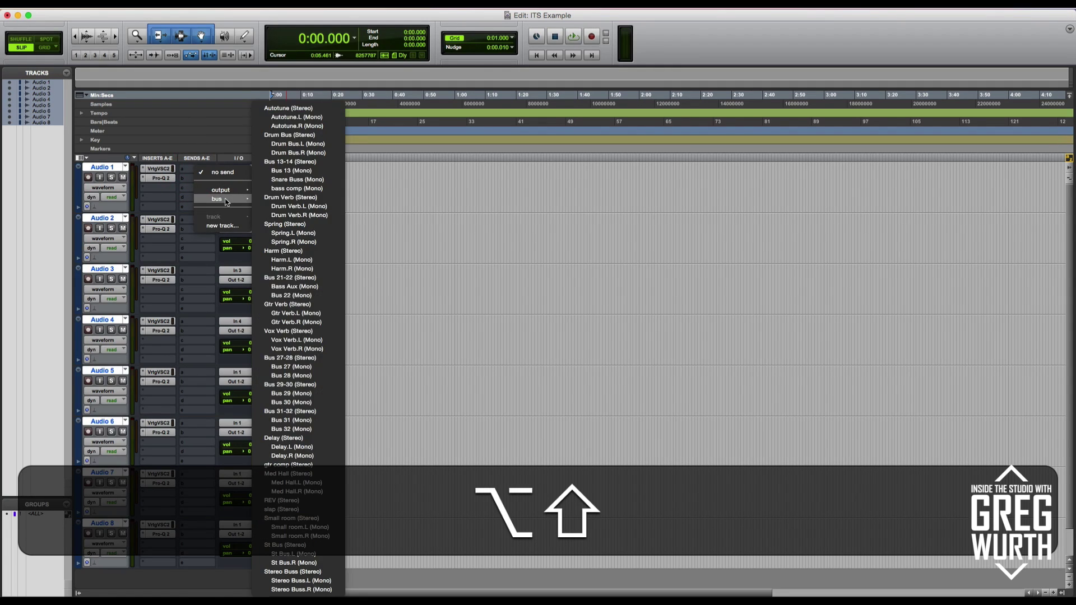
pyautogui.click(284, 199)
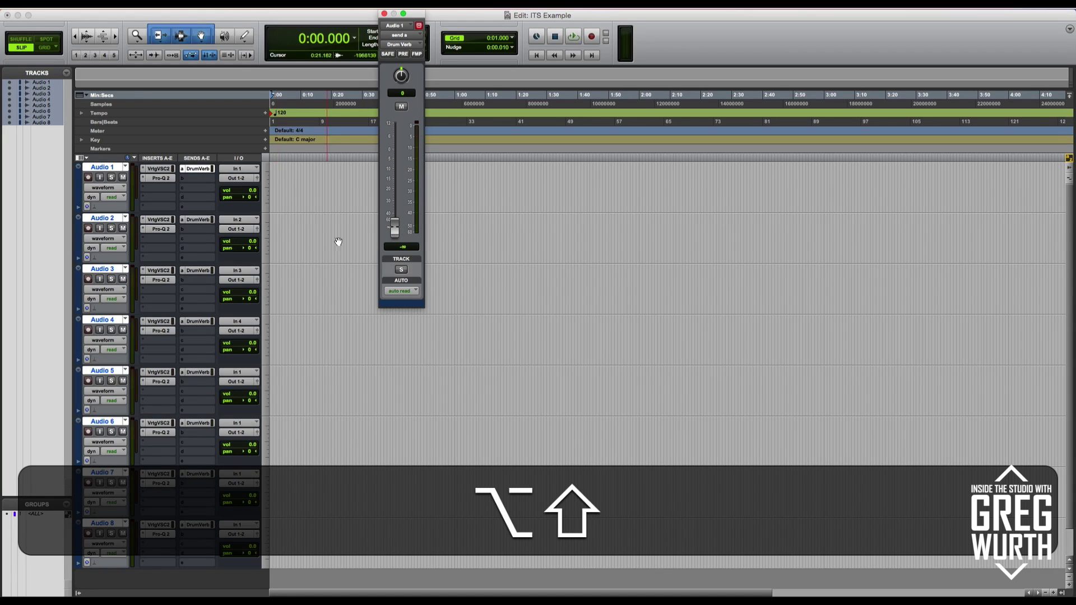
pyautogui.keyDown('alt'); pyautogui.keyDown('shift'); pyautogui.click(397, 233); pyautogui.keyUp('shift'); pyautogui.keyUp('alt')
pyautogui.click(384, 13)
# Verify the Drum Verb send levels on Audio 2 through Audio 5.
pyautogui.click(199, 219)
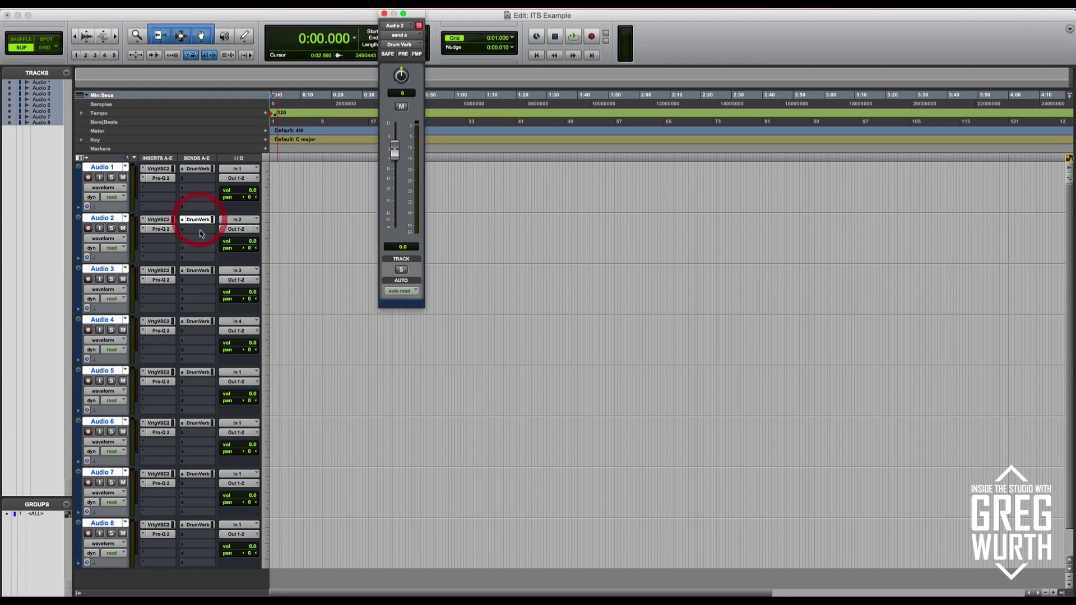
pyautogui.click(195, 271)
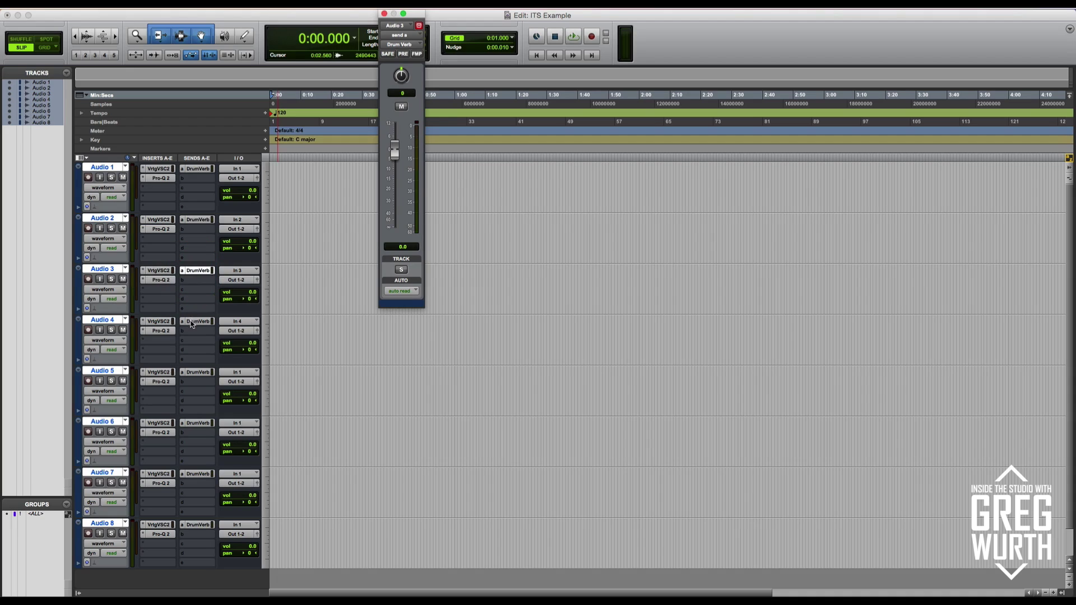
pyautogui.click(194, 322)
pyautogui.click(193, 372)
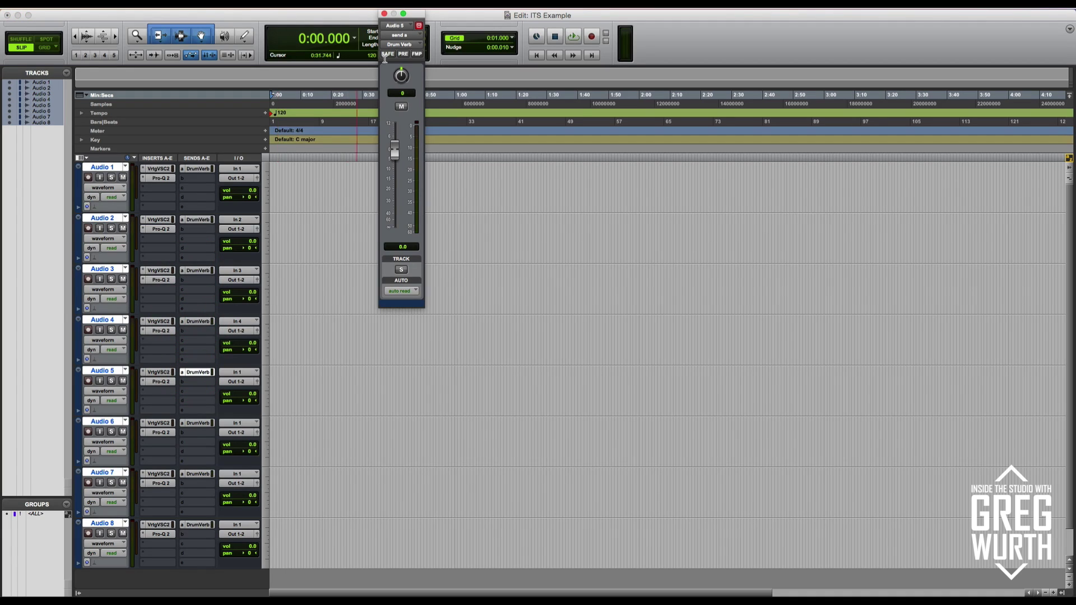
pyautogui.click(385, 14)
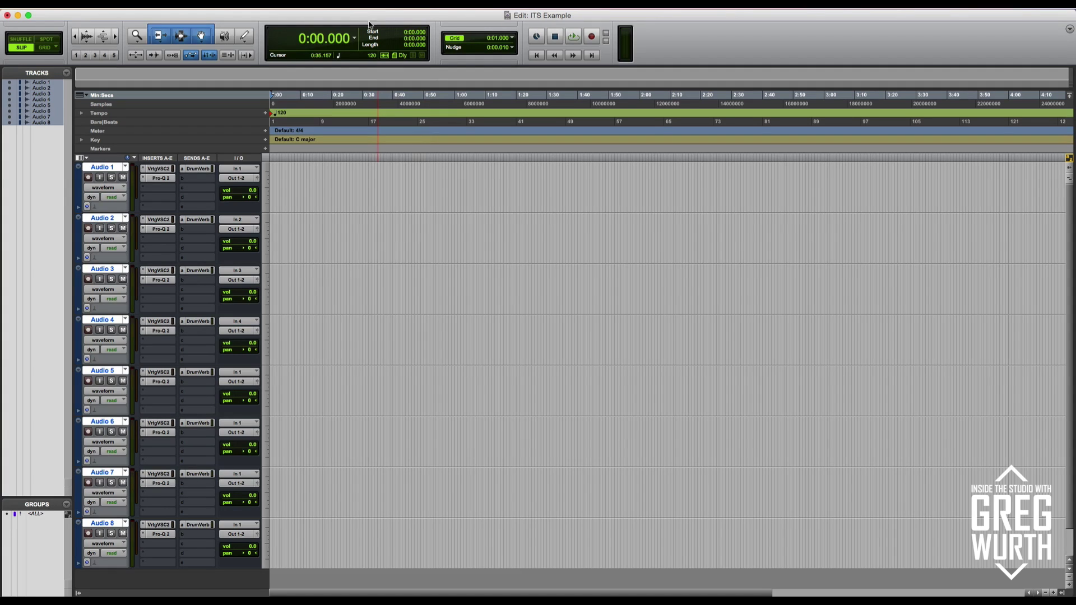
# Route every selected track's output to Drum Bus (Stereo).
pyautogui.keyDown('alt'); pyautogui.keyDown('shift'); pyautogui.click(240, 179); pyautogui.keyUp('shift'); pyautogui.keyUp('alt')
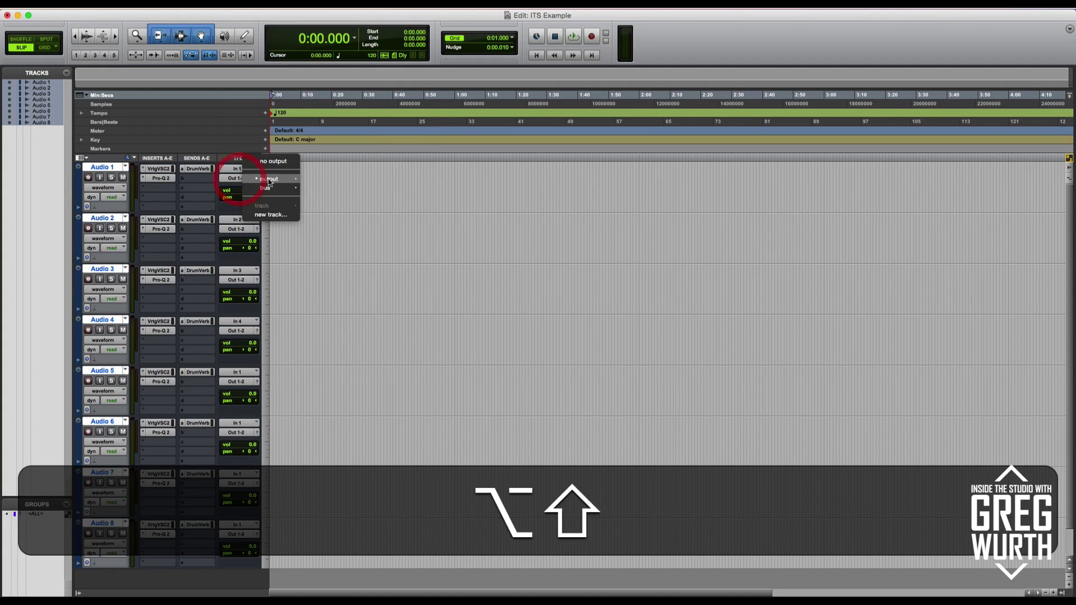
pyautogui.moveTo(265, 188)
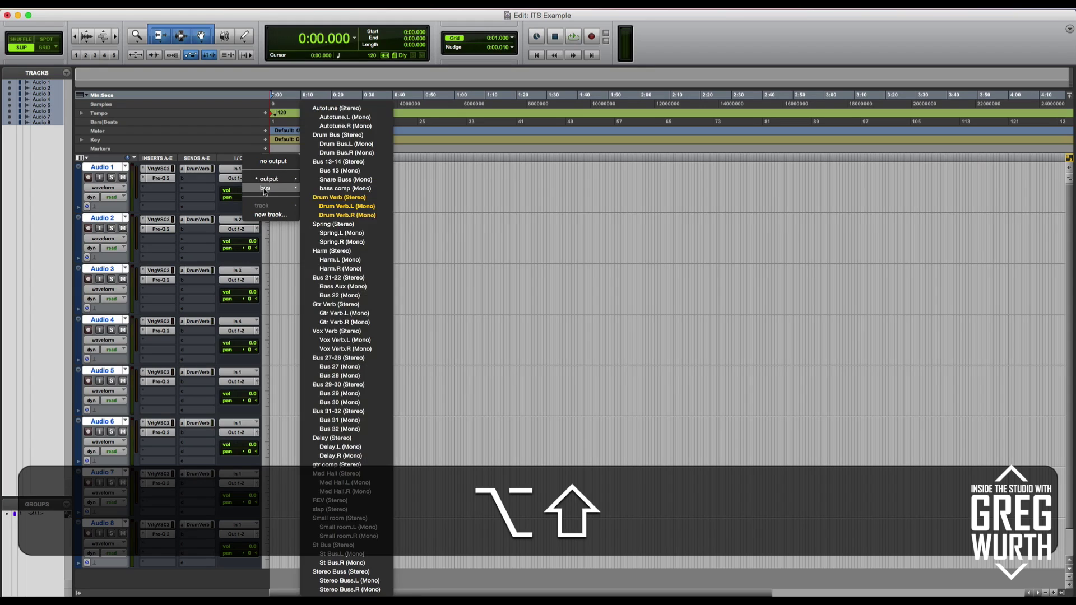
pyautogui.keyDown('alt'); pyautogui.keyDown('shift'); pyautogui.click(337, 136); pyautogui.keyUp('shift'); pyautogui.keyUp('alt')
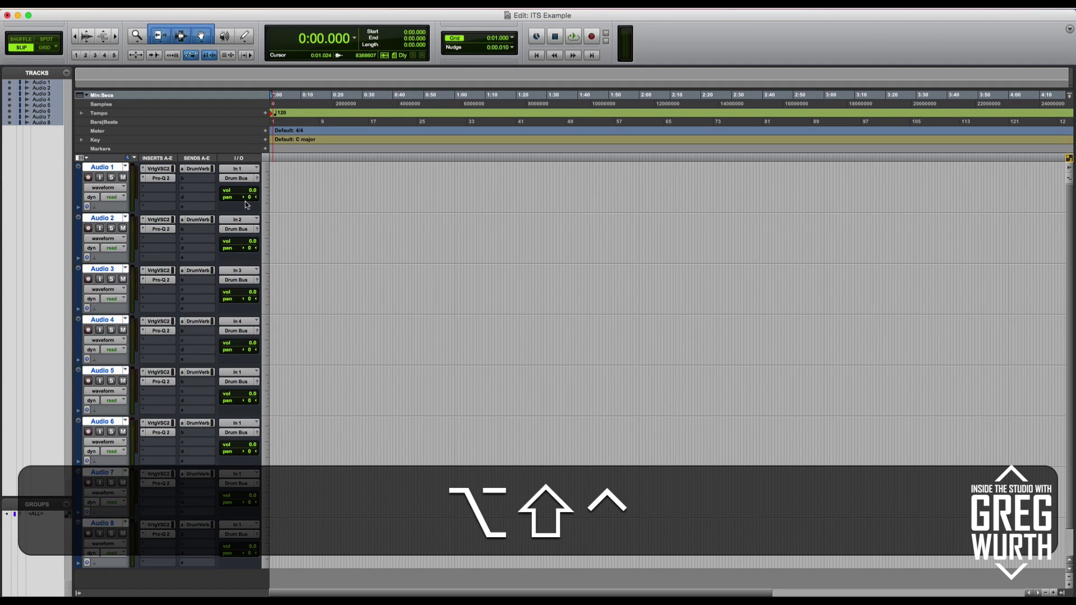
# Add Out 1-2 (Stereo) as a second output on every track and review the routing.
pyautogui.keyDown('ctrl'); pyautogui.keyDown('alt'); pyautogui.keyDown('shift'); pyautogui.click(242, 178); pyautogui.keyUp('shift'); pyautogui.keyUp('alt'); pyautogui.keyUp('ctrl')
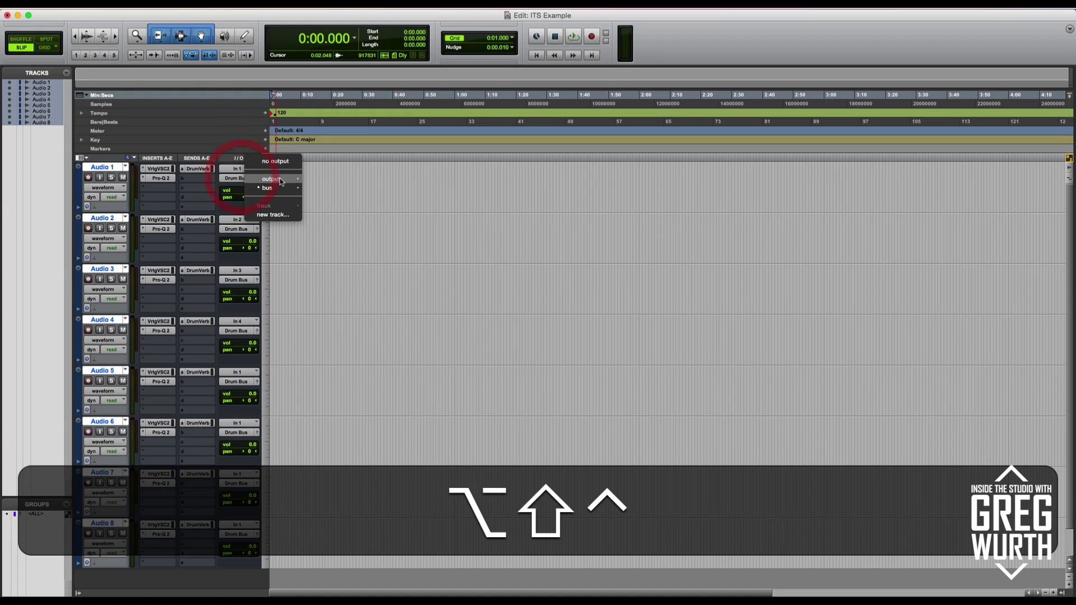
pyautogui.moveTo(284, 181)
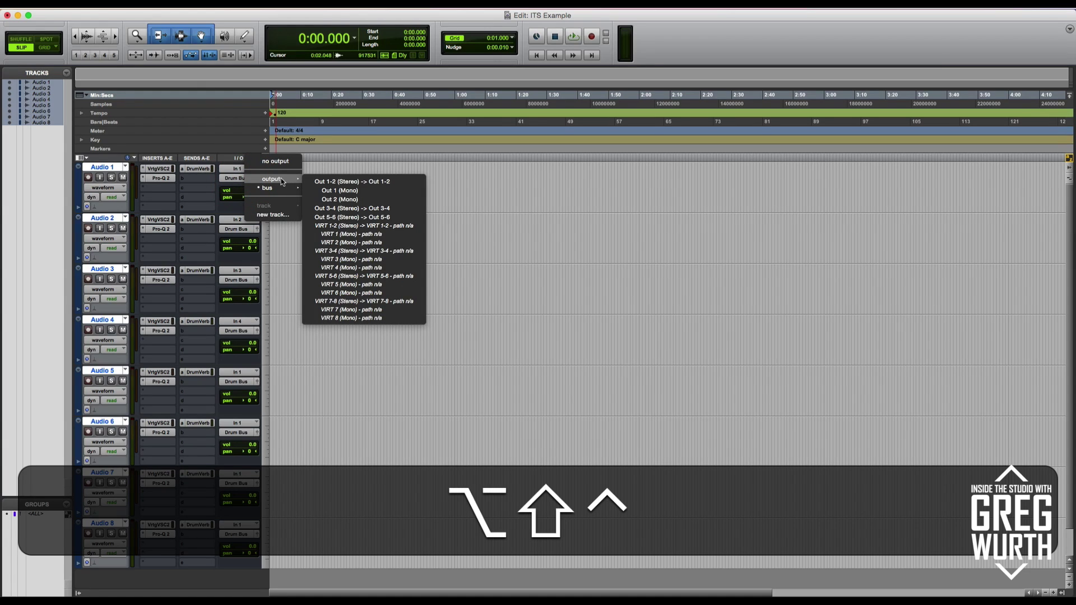
pyautogui.keyDown('ctrl'); pyautogui.keyDown('alt'); pyautogui.keyDown('shift'); pyautogui.click(329, 181); pyautogui.keyUp('shift'); pyautogui.keyUp('alt'); pyautogui.keyUp('ctrl')
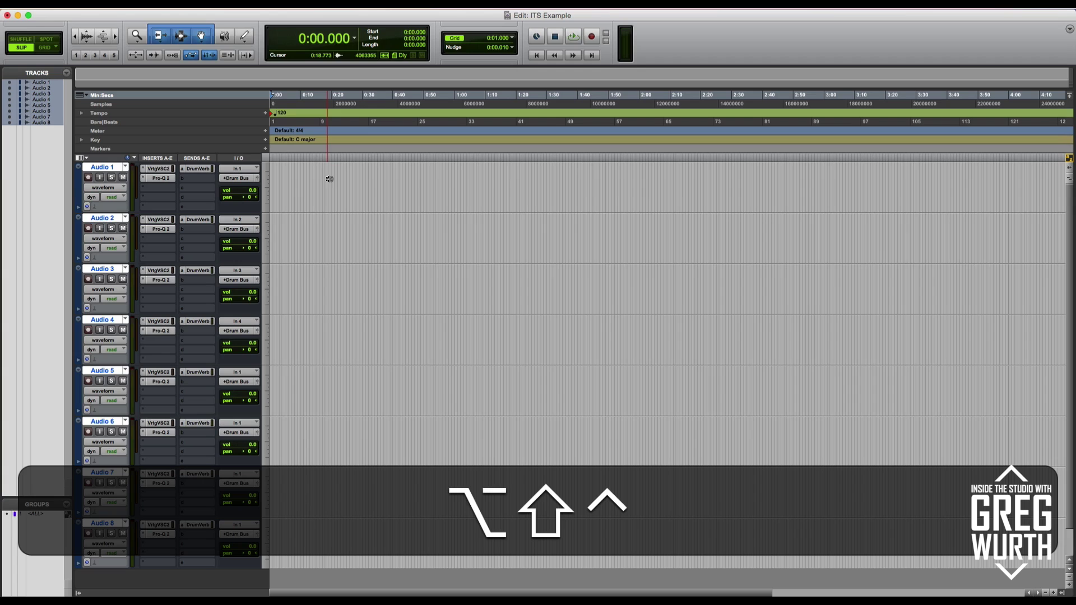
pyautogui.click(229, 178)
pyautogui.moveTo(258, 178)
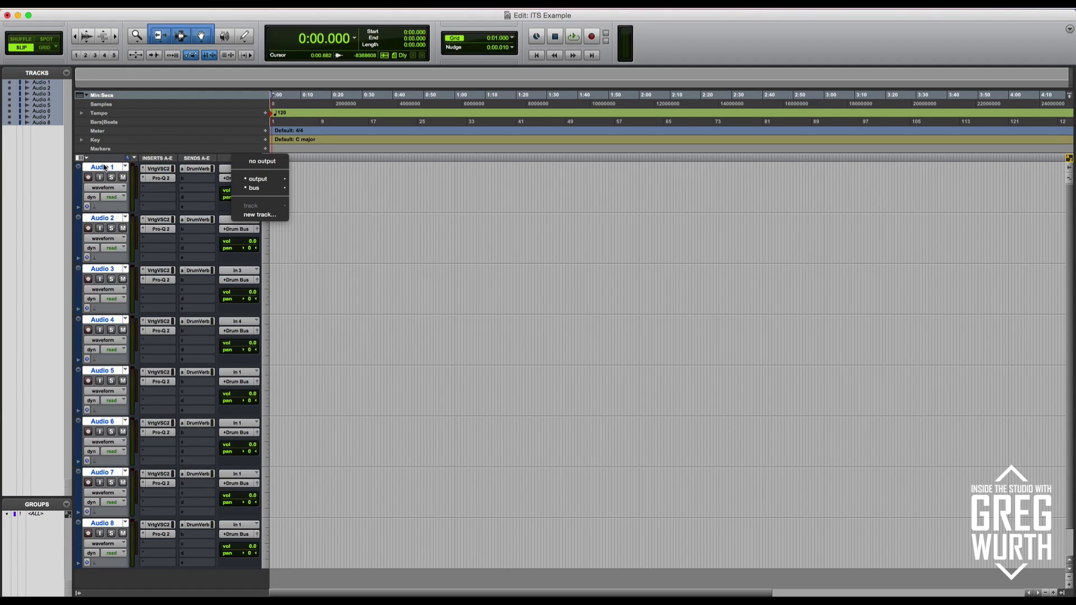
# Close the output routing menu, keeping Drum Bus and Out 1-2 on all tracks.
pyautogui.click(103, 166)
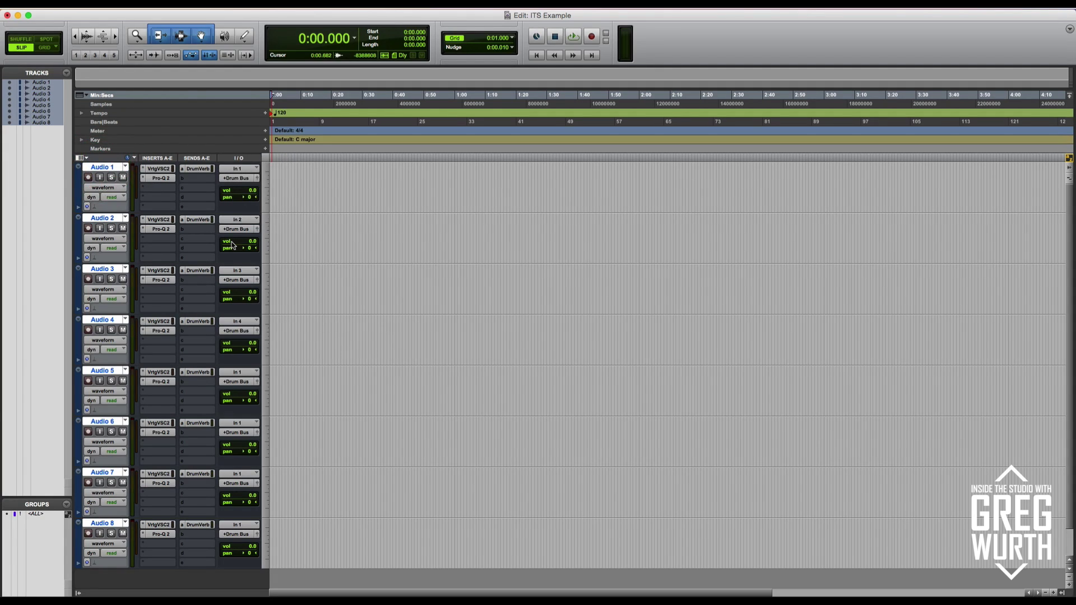